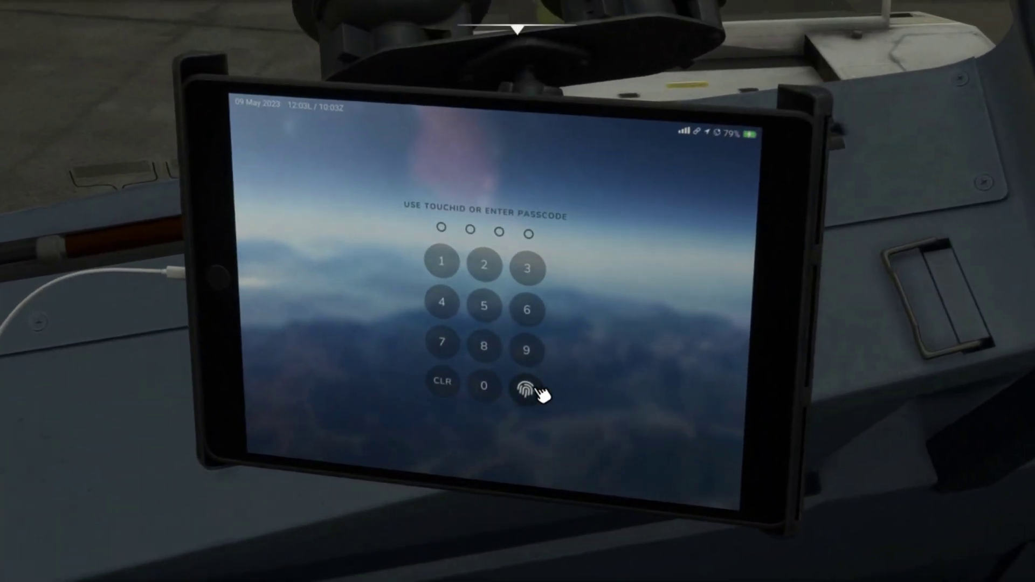
- Unlock the EFB tablet, launch the Fenix app and switch to the MCDU close-up
{"action": "left_click", "coordinate": [538, 390]}
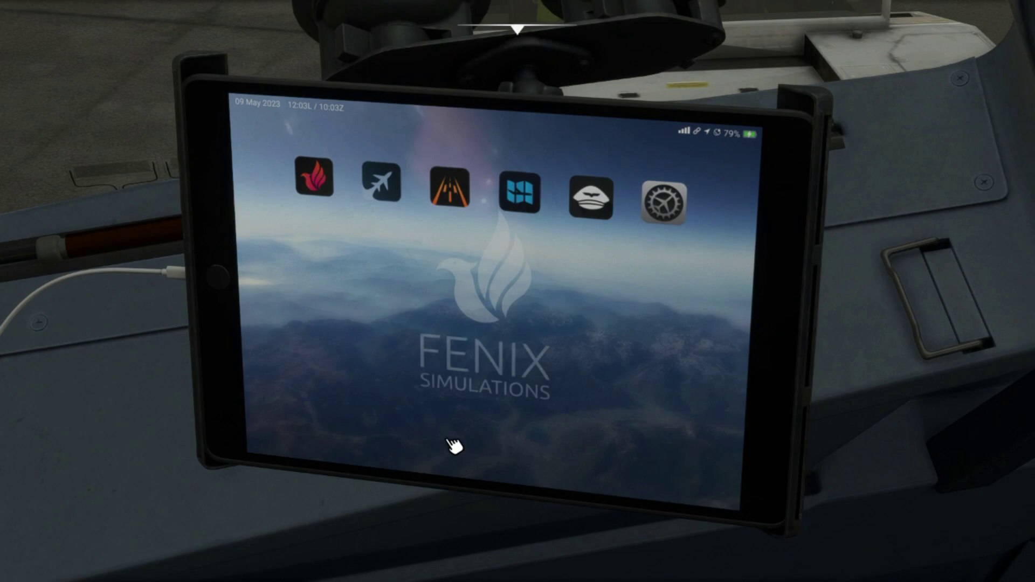
{"action": "left_click", "coordinate": [314, 176]}
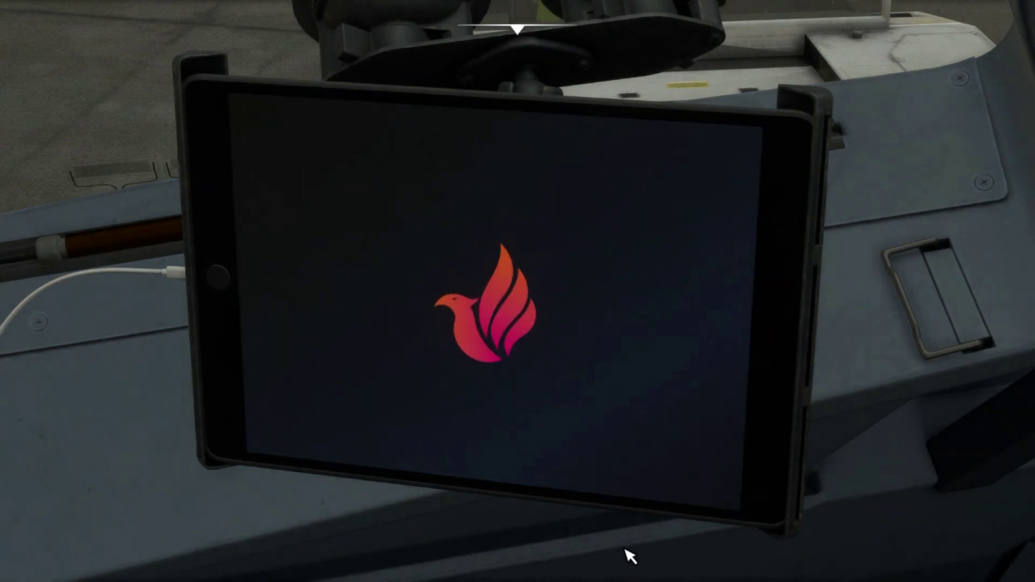
{"action": "key", "text": "ctrl+space"}
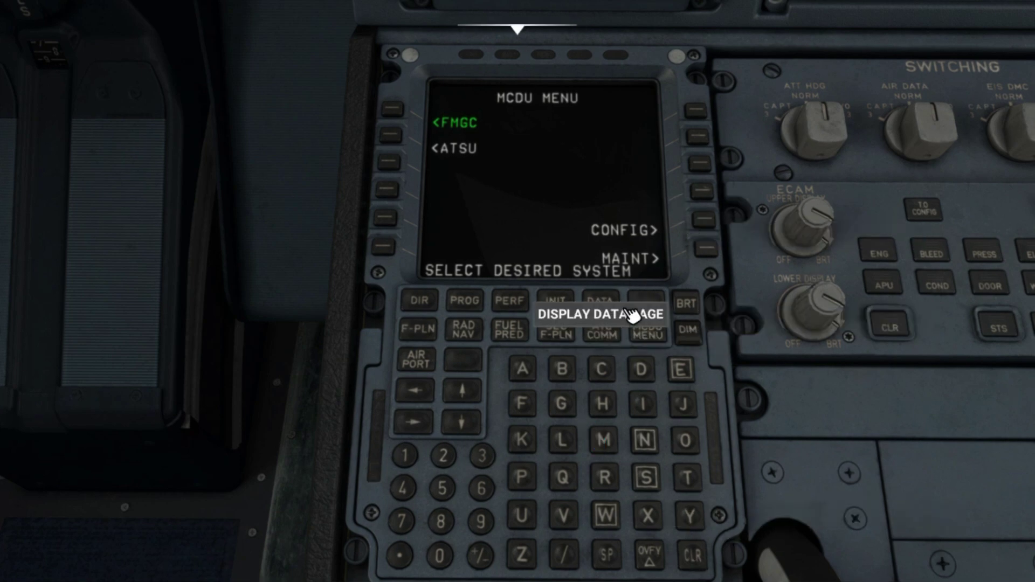
- Show the A320-200 aircraft status page via DATA and clear the GPS PRIMARY message
{"action": "left_click", "coordinate": [626, 314]}
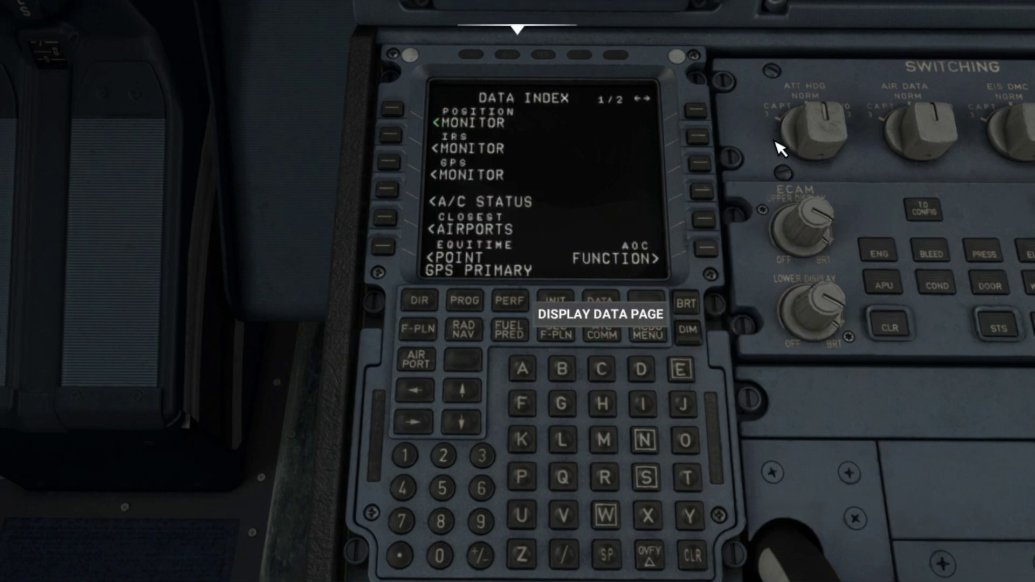
{"action": "left_click", "coordinate": [403, 204]}
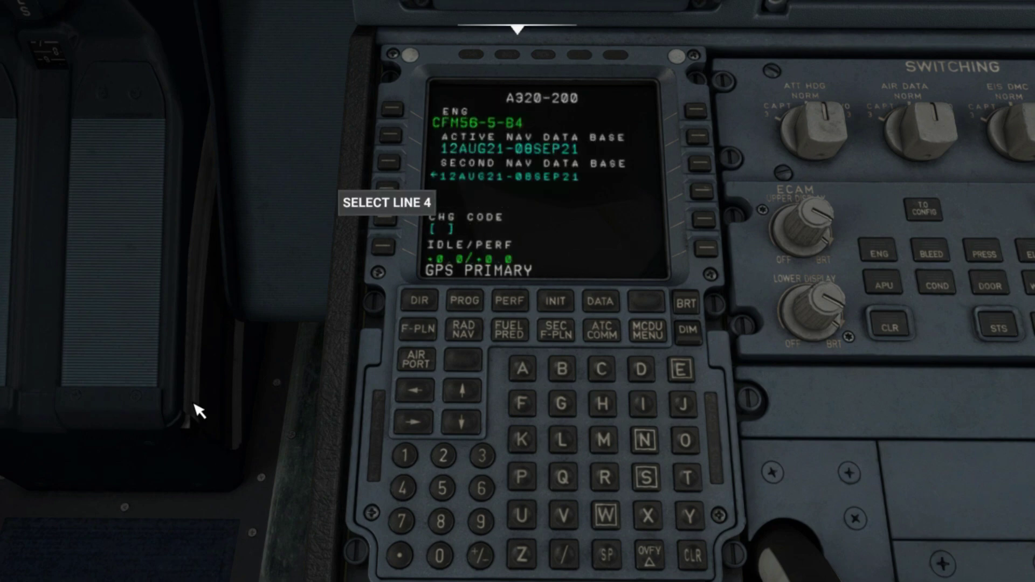
{"action": "left_click", "coordinate": [704, 565]}
{"action": "left_click", "coordinate": [703, 565]}
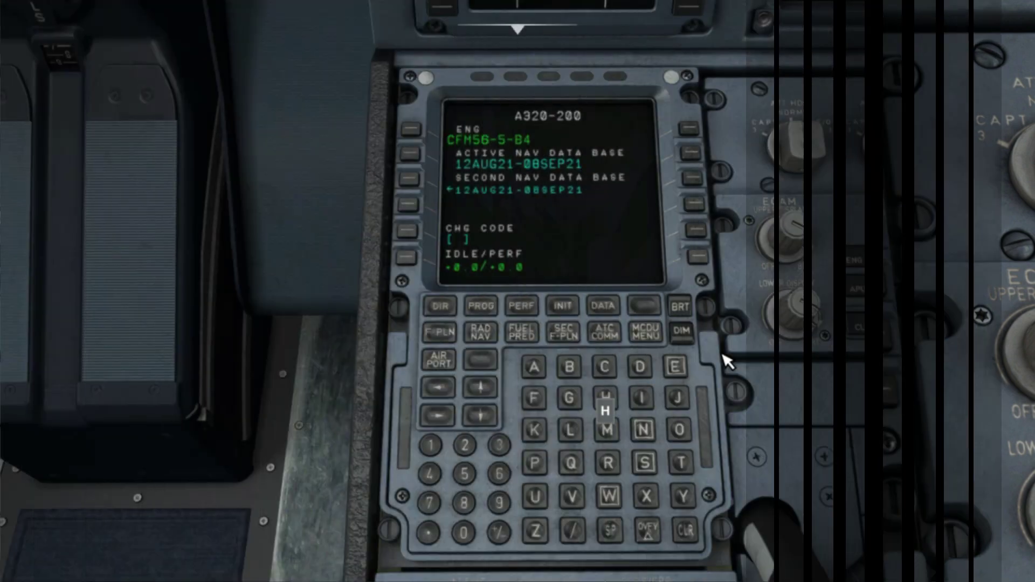
- Bring up the MCDU INIT page, with FROM/TO and flight number still blank
{"action": "left_click", "coordinate": [563, 305]}
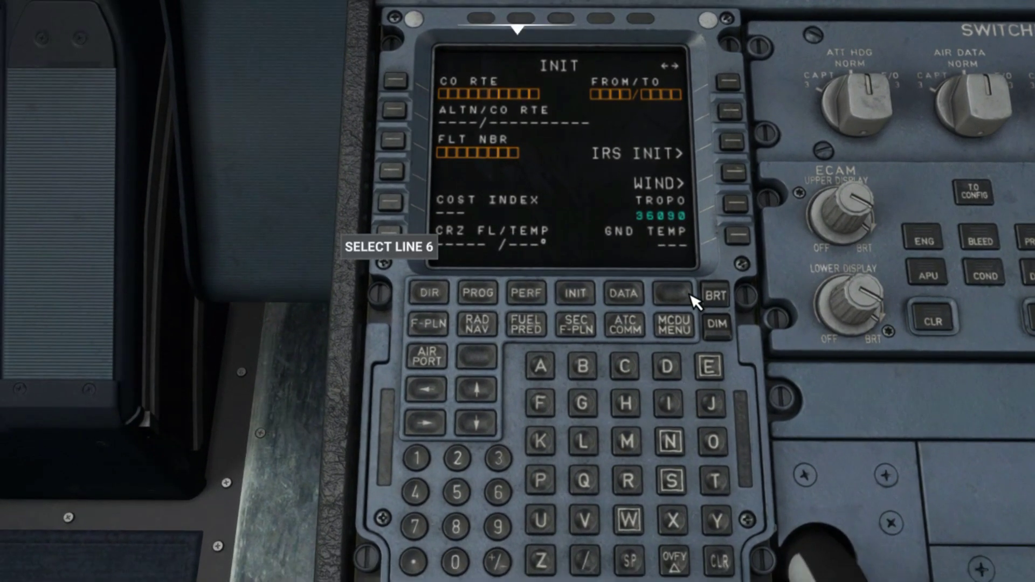
- Enter HELX/HECA into the INIT page's FROM/TO field
{"action": "left_click", "coordinate": [627, 409]}
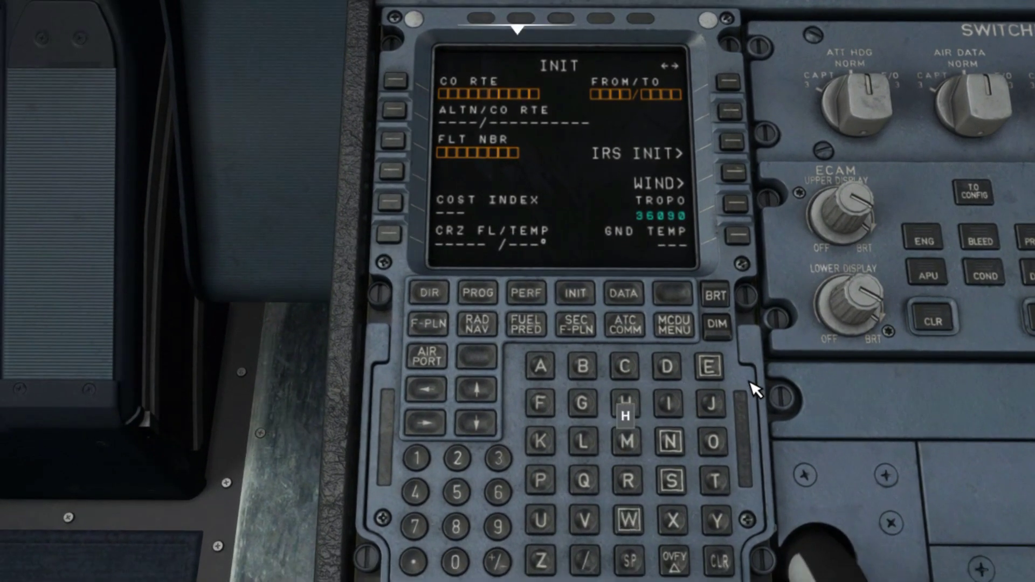
{"action": "left_click", "coordinate": [702, 378]}
{"action": "left_click", "coordinate": [593, 447]}
{"action": "left_click", "coordinate": [673, 520]}
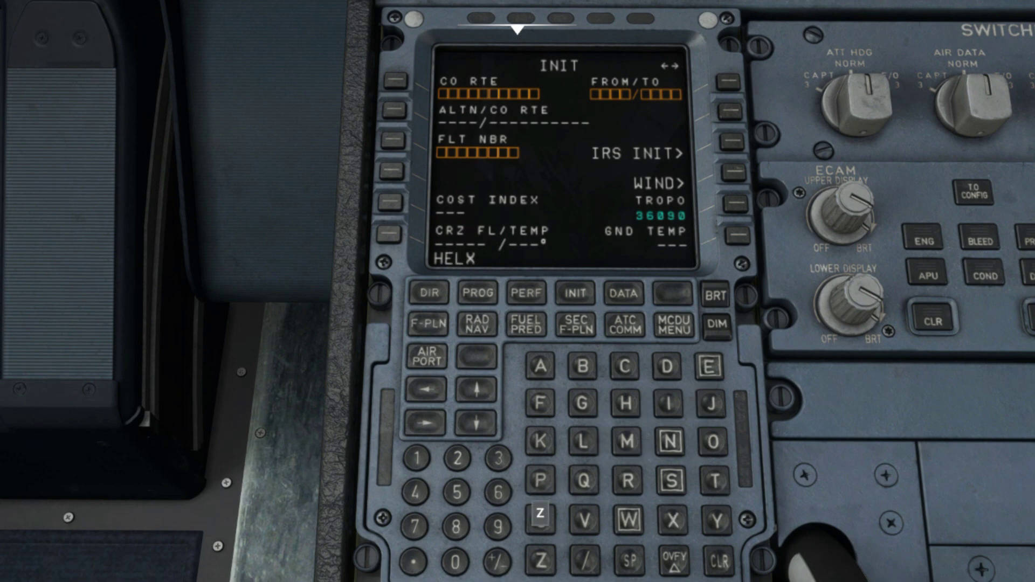
{"action": "type", "text": "/HECA"}
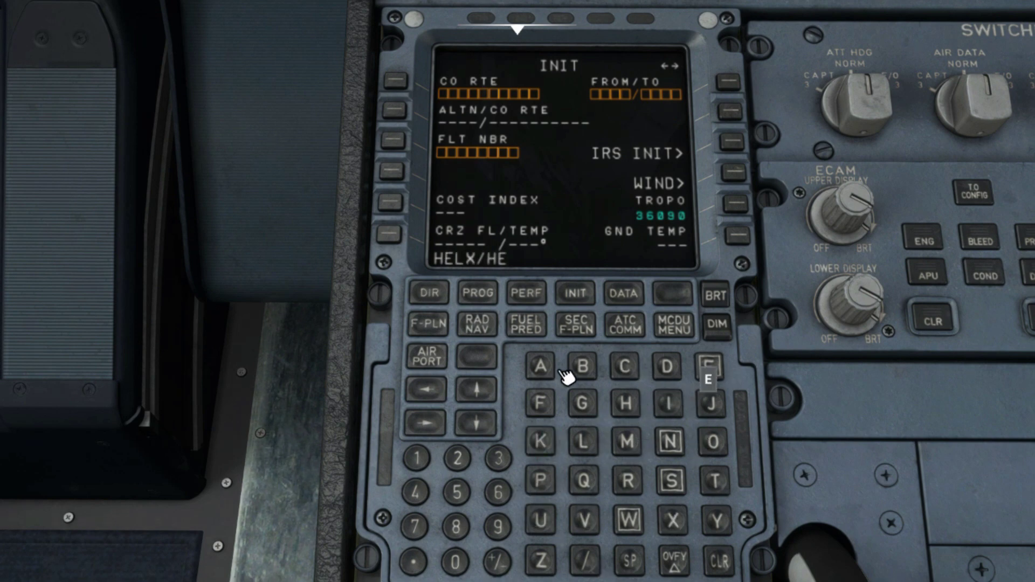
{"action": "left_click", "coordinate": [729, 83]}
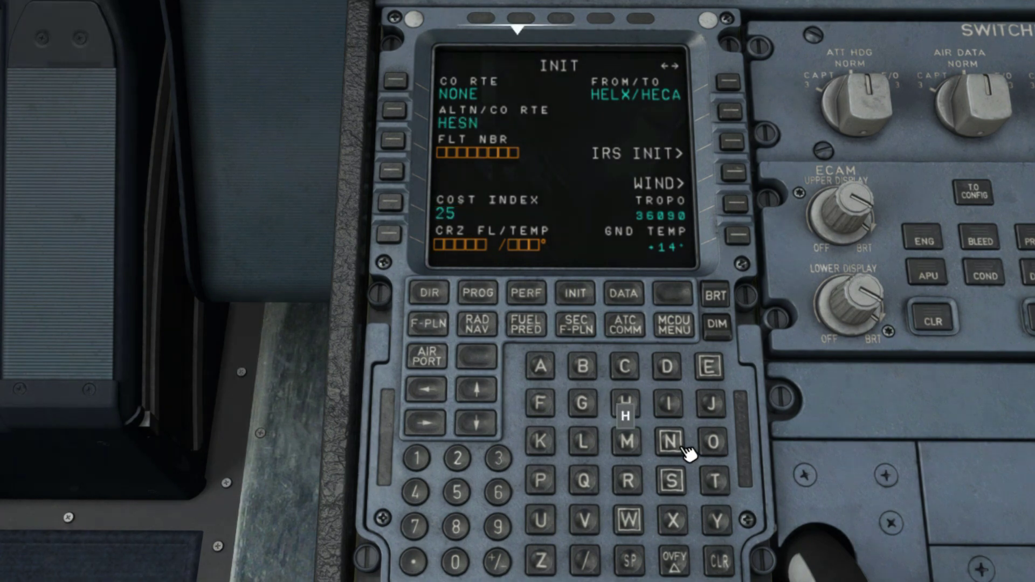
- Correct the alternate airport from HESN to HESH
{"action": "left_click", "coordinate": [669, 441]}
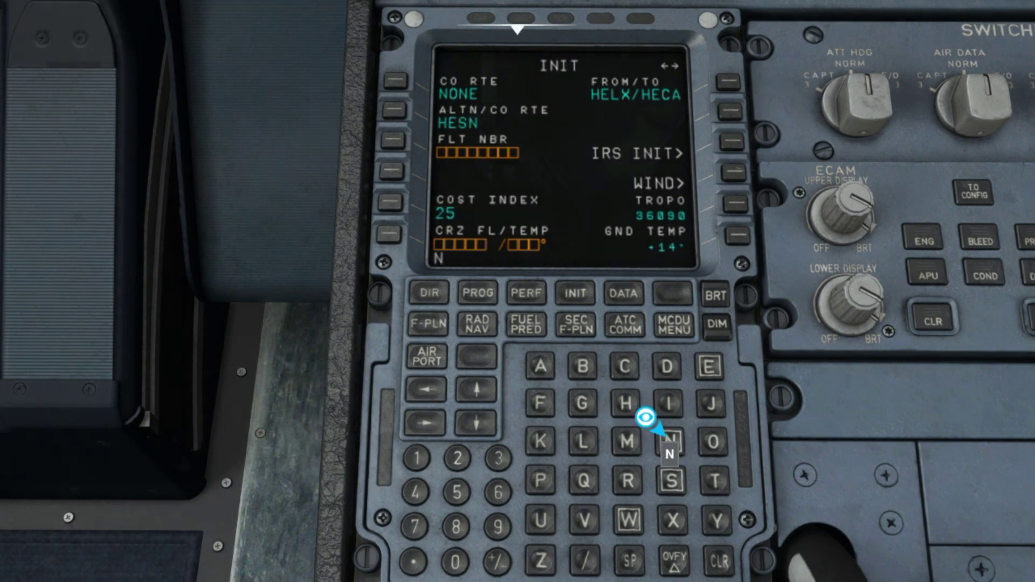
{"action": "key", "text": "BackSpace"}
{"action": "left_click", "coordinate": [625, 405]}
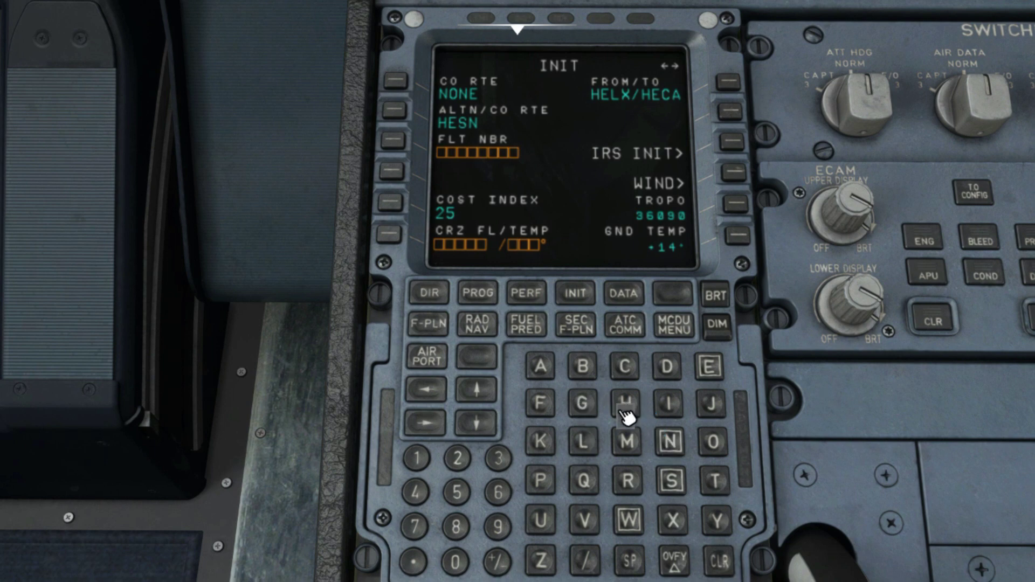
{"action": "left_click", "coordinate": [709, 366]}
{"action": "left_click", "coordinate": [672, 480]}
{"action": "left_click", "coordinate": [626, 403]}
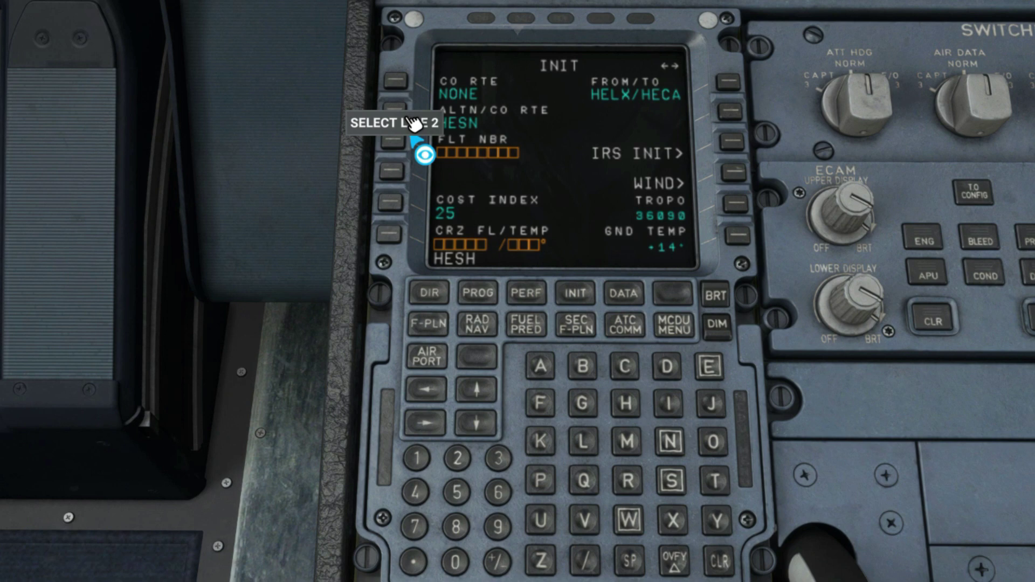
{"action": "left_click", "coordinate": [413, 123]}
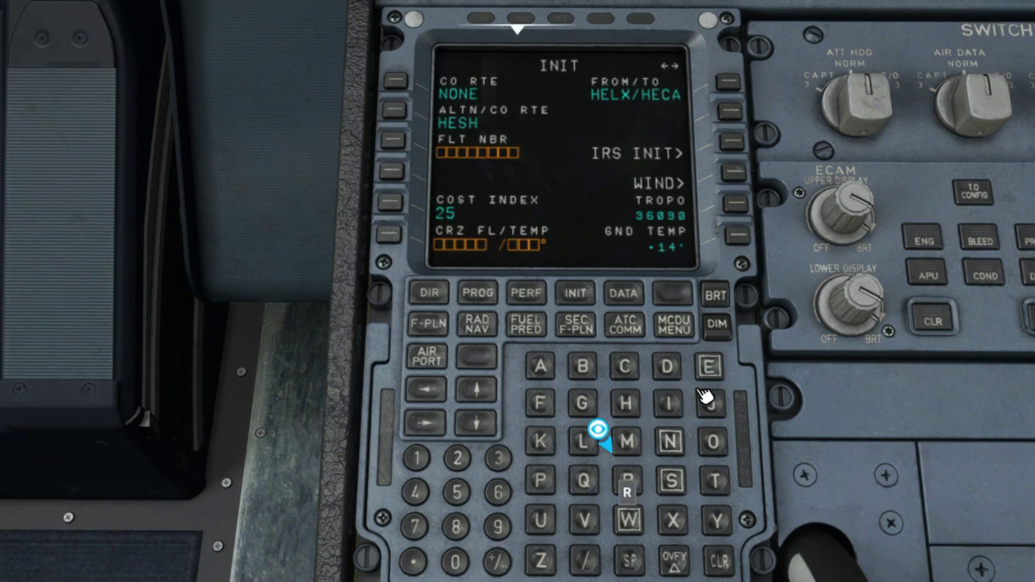
- Enter DP123 as the flight number
{"action": "left_click", "coordinate": [667, 367]}
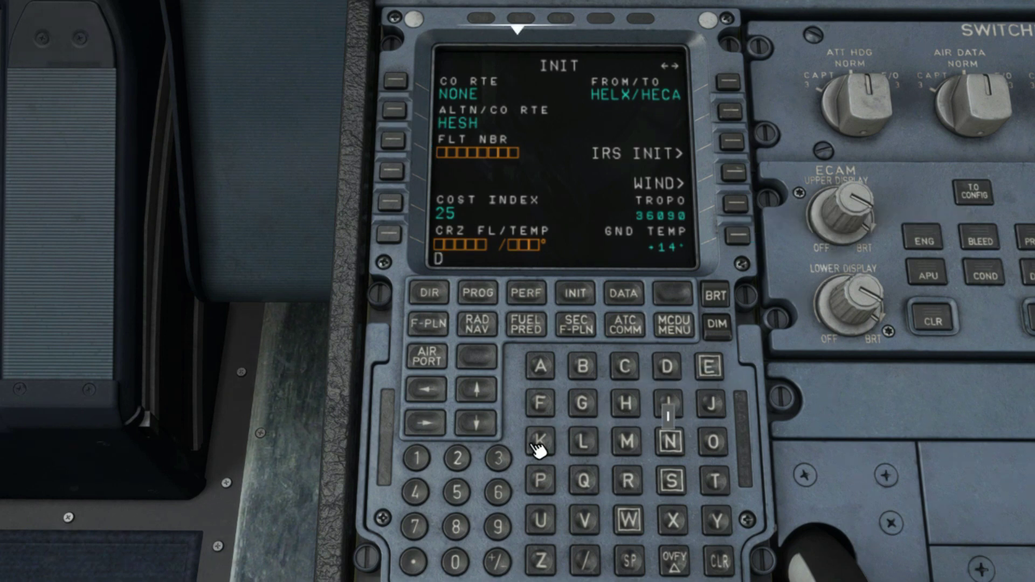
{"action": "left_click", "coordinate": [540, 480]}
{"action": "left_click", "coordinate": [416, 458]}
{"action": "left_click", "coordinate": [457, 459]}
{"action": "left_click", "coordinate": [499, 459]}
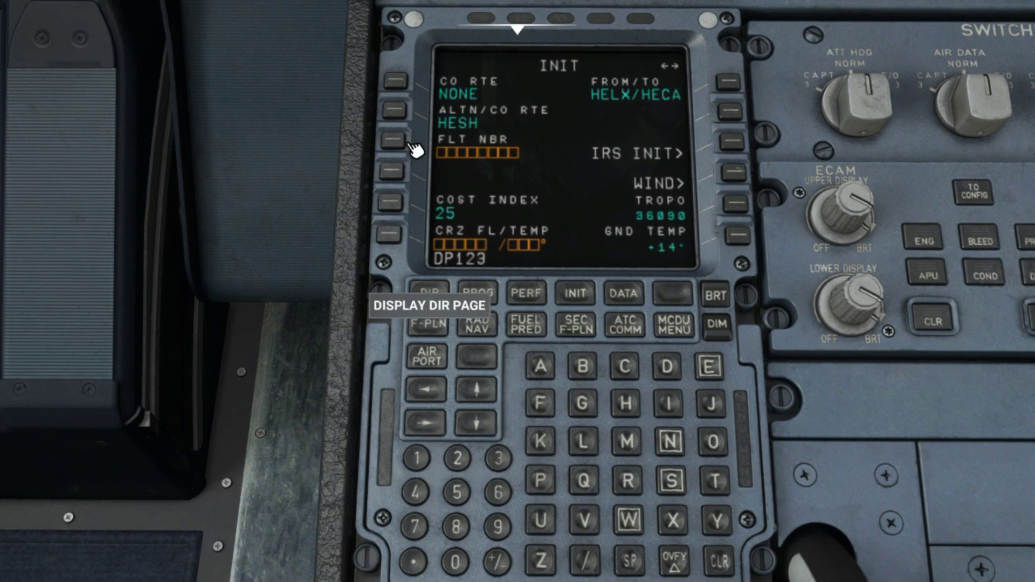
{"action": "left_click", "coordinate": [412, 147]}
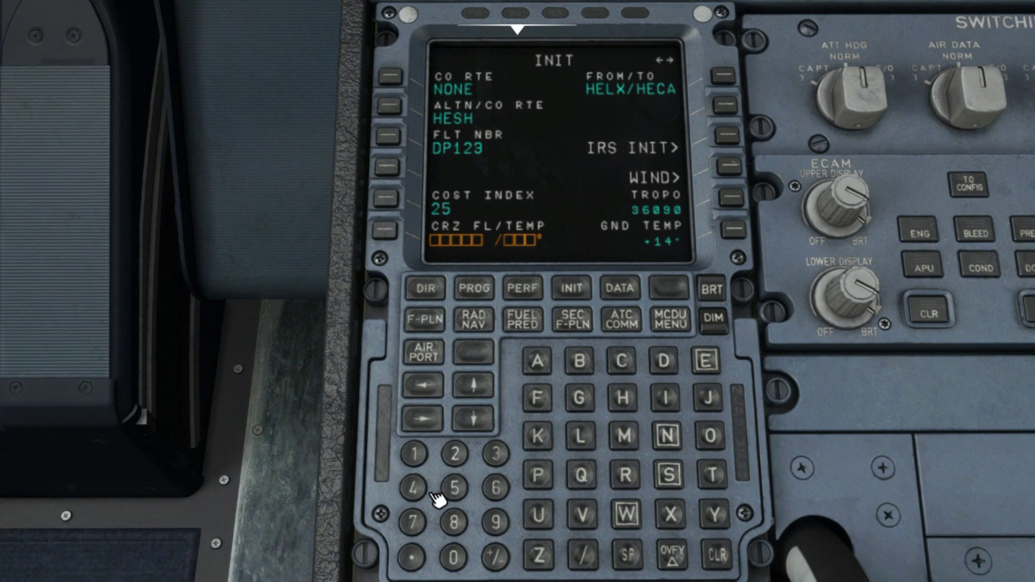
- Set cruise level FL240 (CRZ FL/TEMP) and show the IRS INIT page
{"action": "type", "text": "240"}
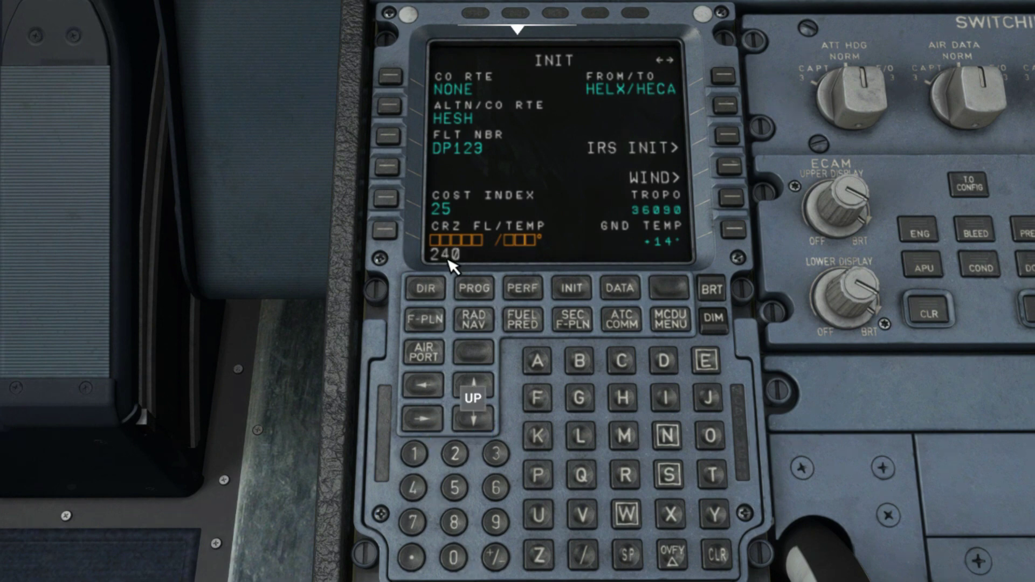
{"action": "left_click", "coordinate": [397, 242]}
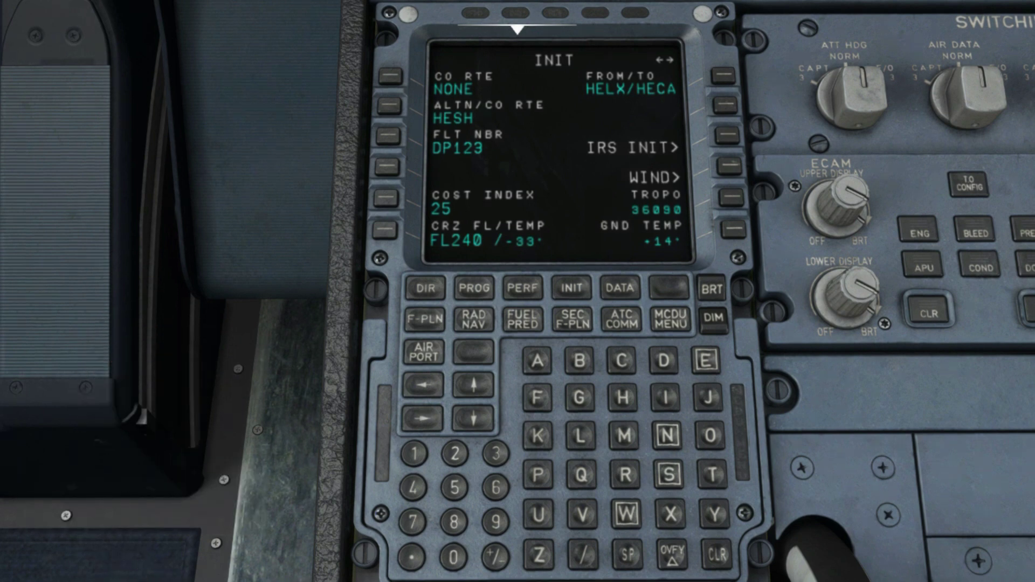
{"action": "left_click", "coordinate": [738, 149]}
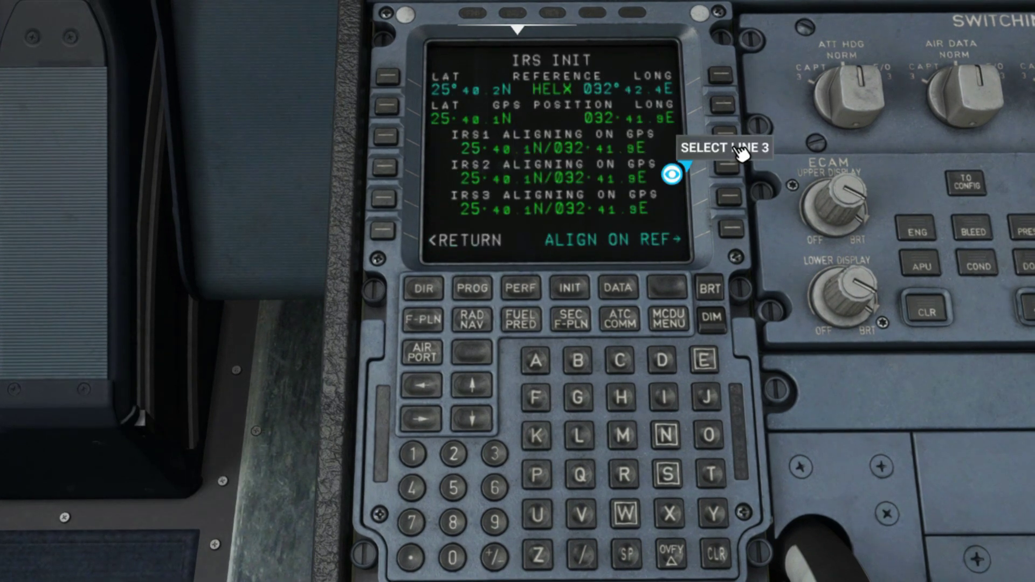